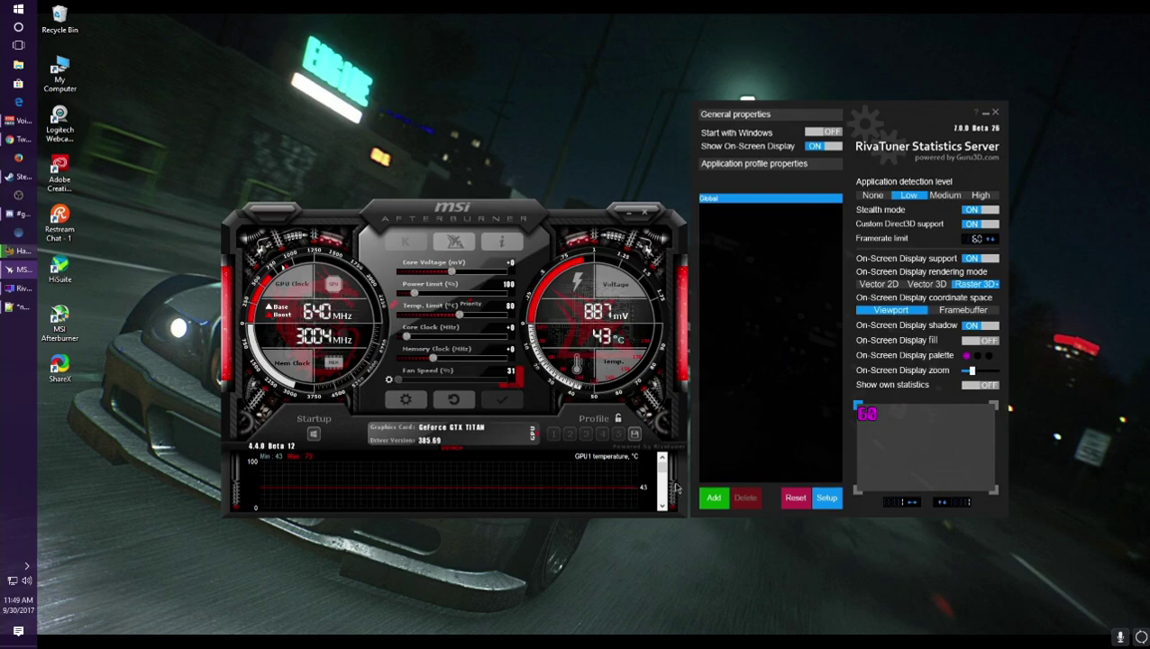
# Open the MSI Afterburner properties at the hardware monitoring settings and place the dialog clear of the screen's lower edge.
pyautogui.moveTo(838, 364)
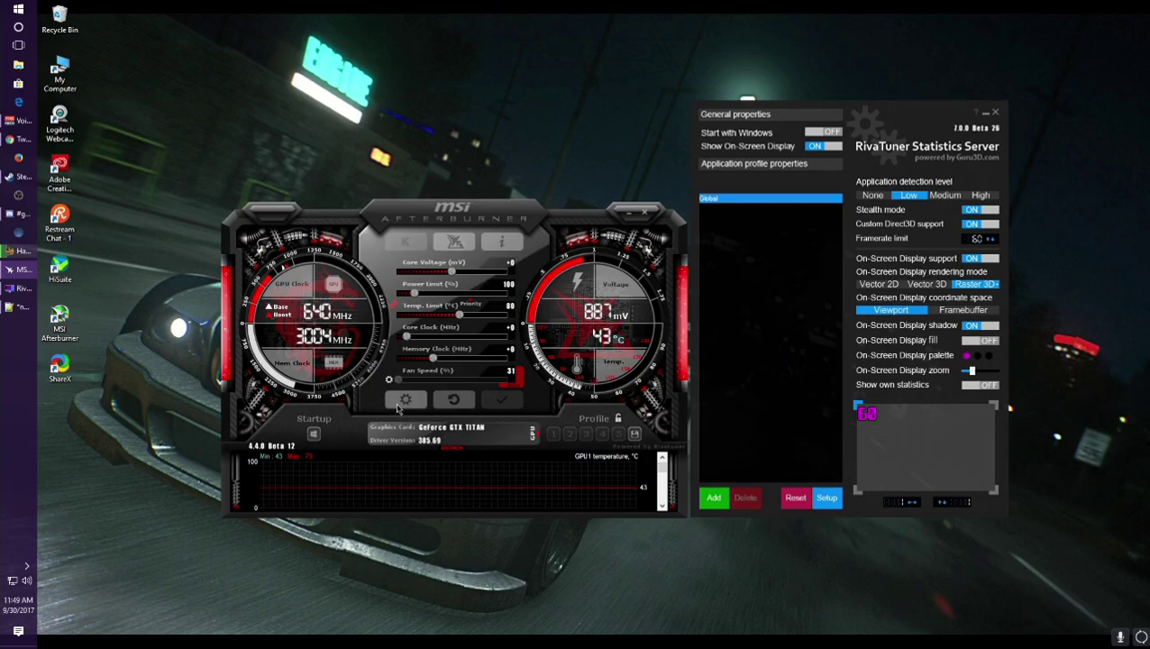
pyautogui.click(397, 406)
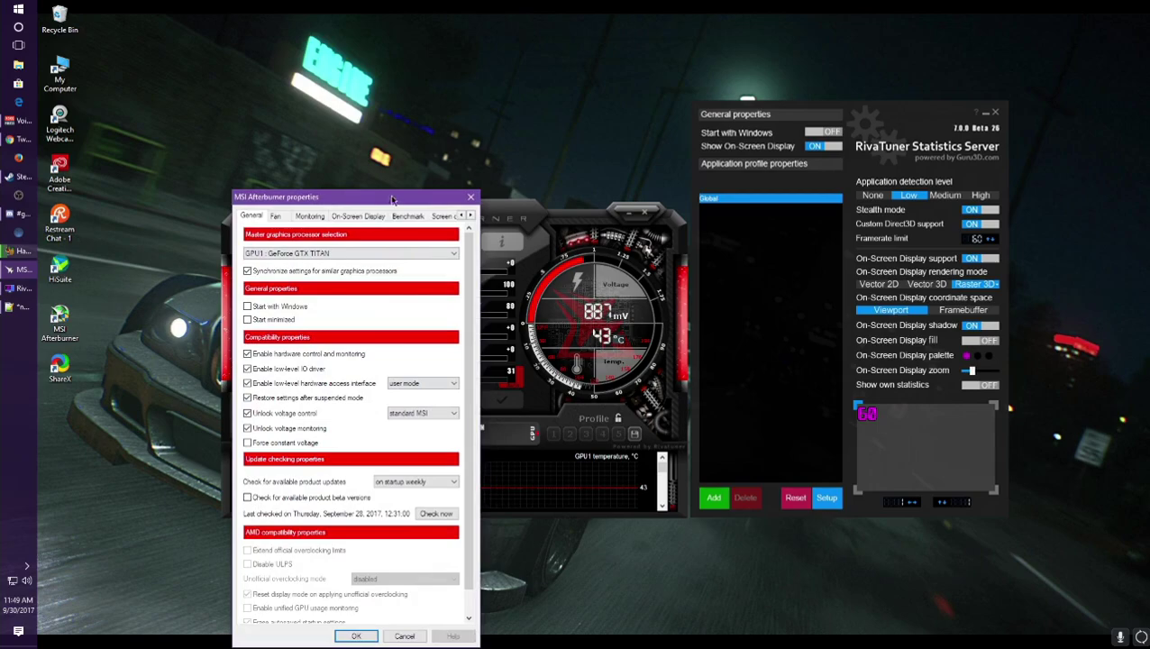
pyautogui.moveTo(389, 196); pyautogui.dragTo(520, 94)
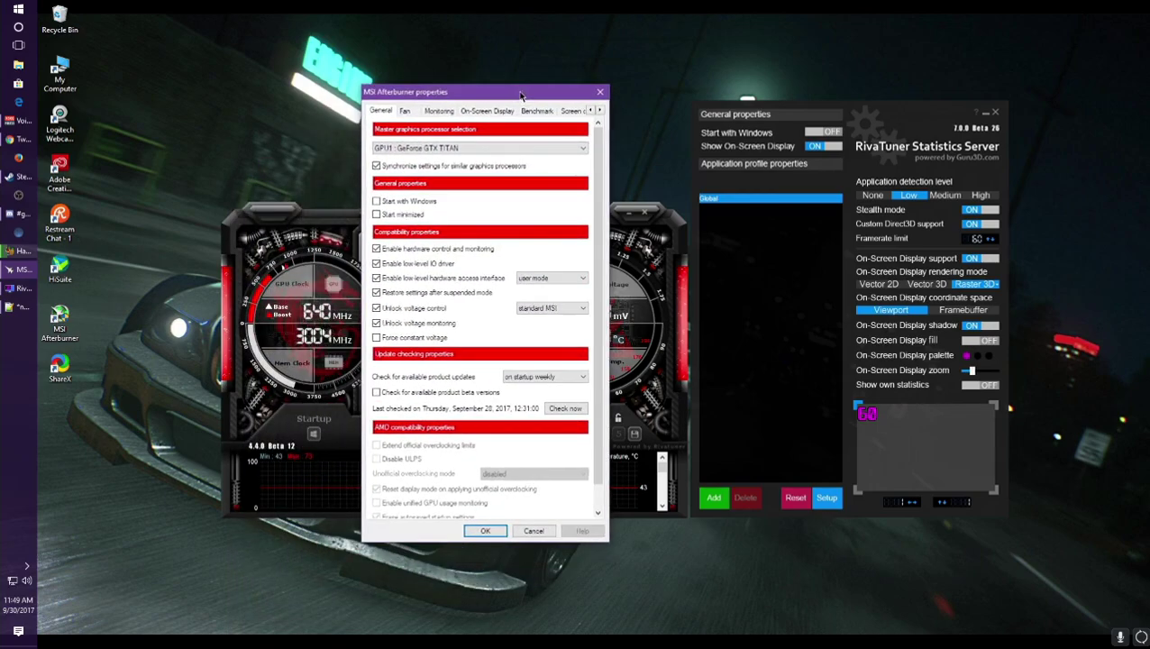
pyautogui.click(442, 114)
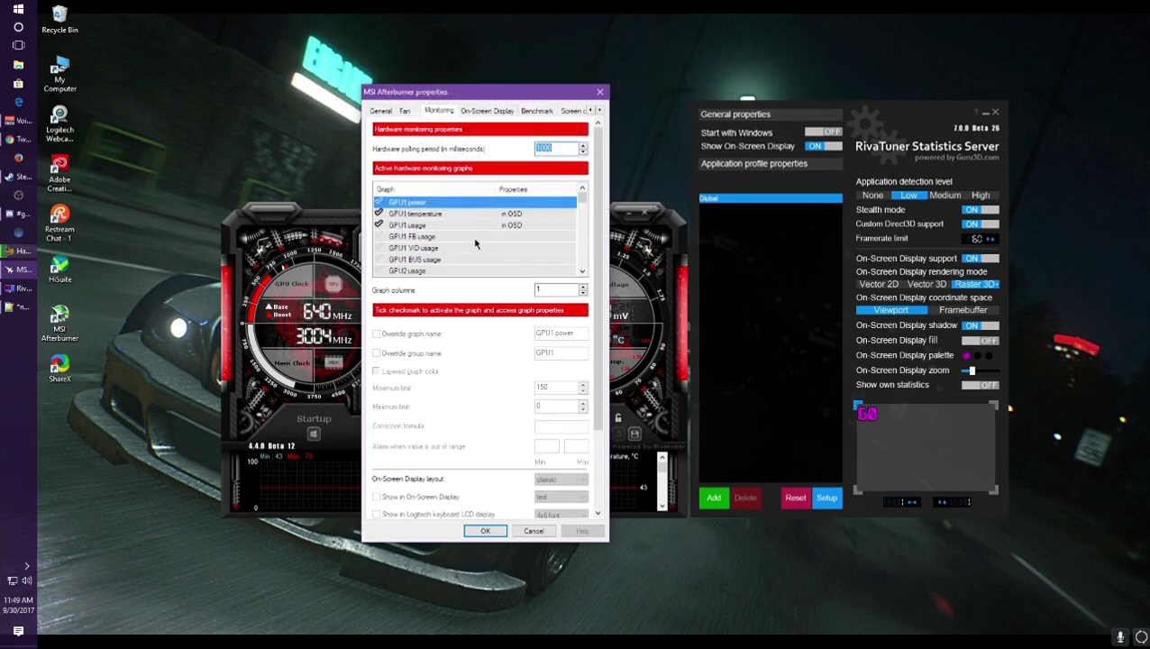
# Select the GPU1 temperature graph, set the On-Screen Display layout to modern mono and show the reading as text.
pyautogui.moveTo(584, 203)
pyautogui.mouseDown()
pyautogui.moveTo(584, 266)
pyautogui.moveTo(582, 200)
pyautogui.mouseUp()
pyautogui.click(379, 236)
pyautogui.click(415, 215)
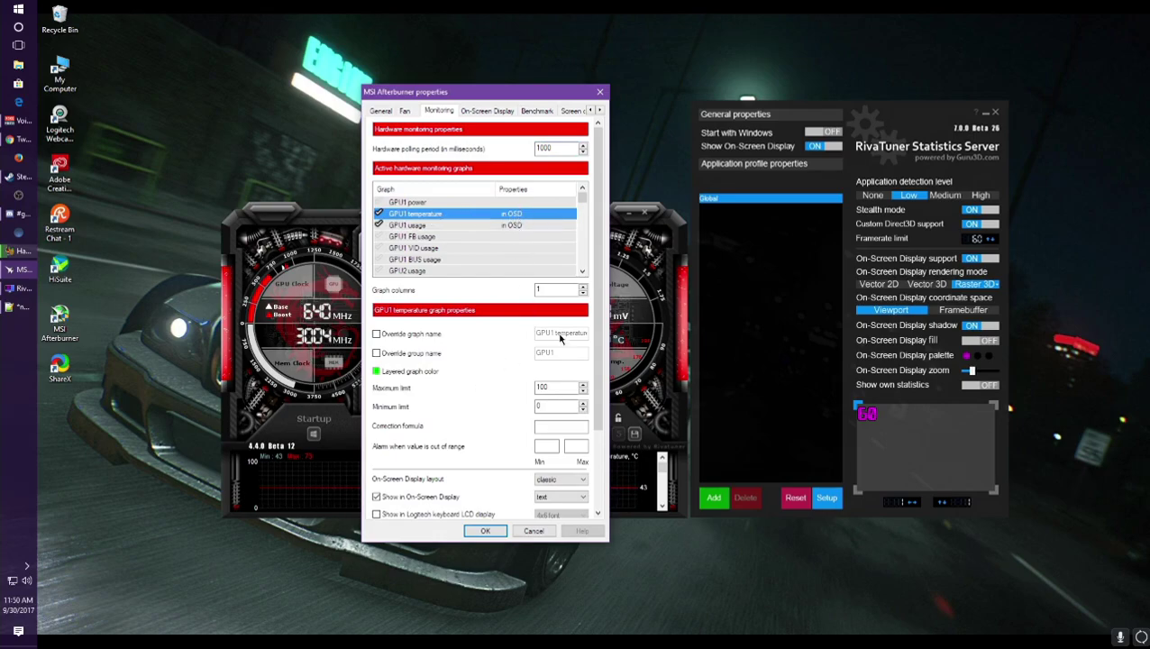
pyautogui.scroll(-1, 595, 314)
pyautogui.scroll(-1, 594, 314)
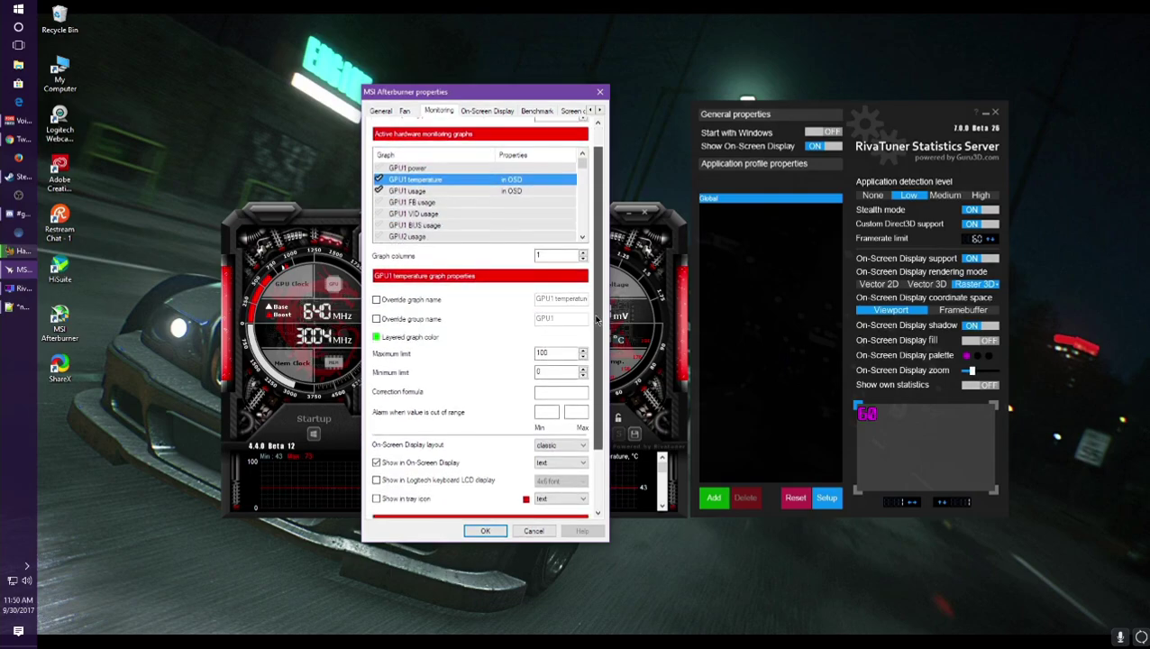
pyautogui.click(551, 447)
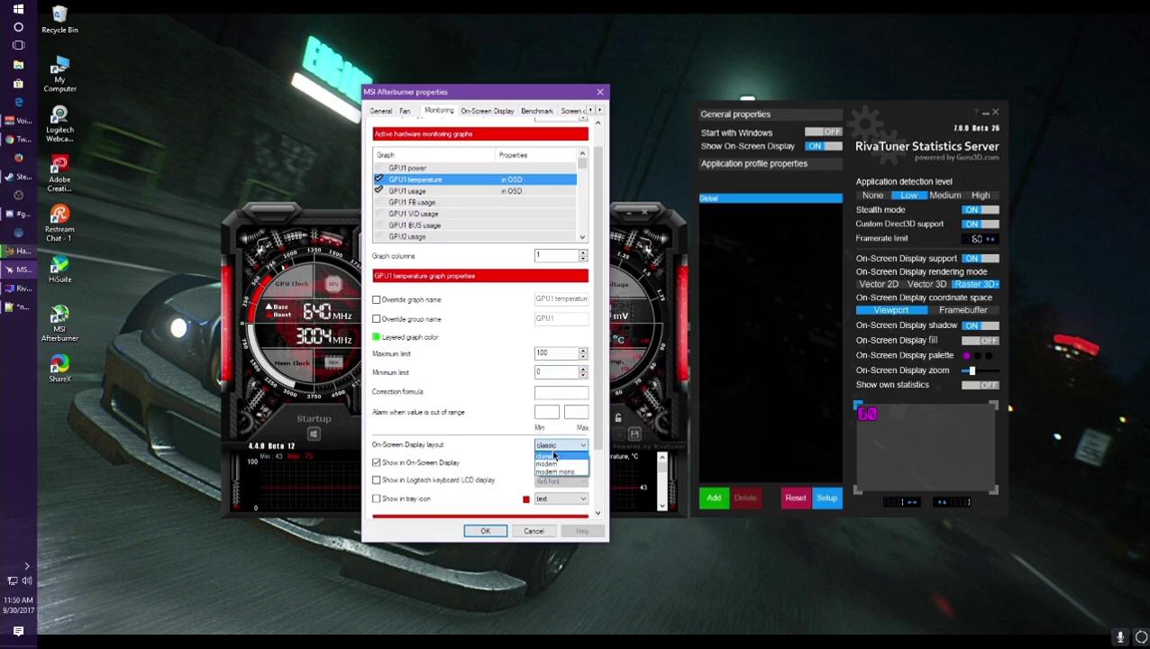
pyautogui.click(503, 457)
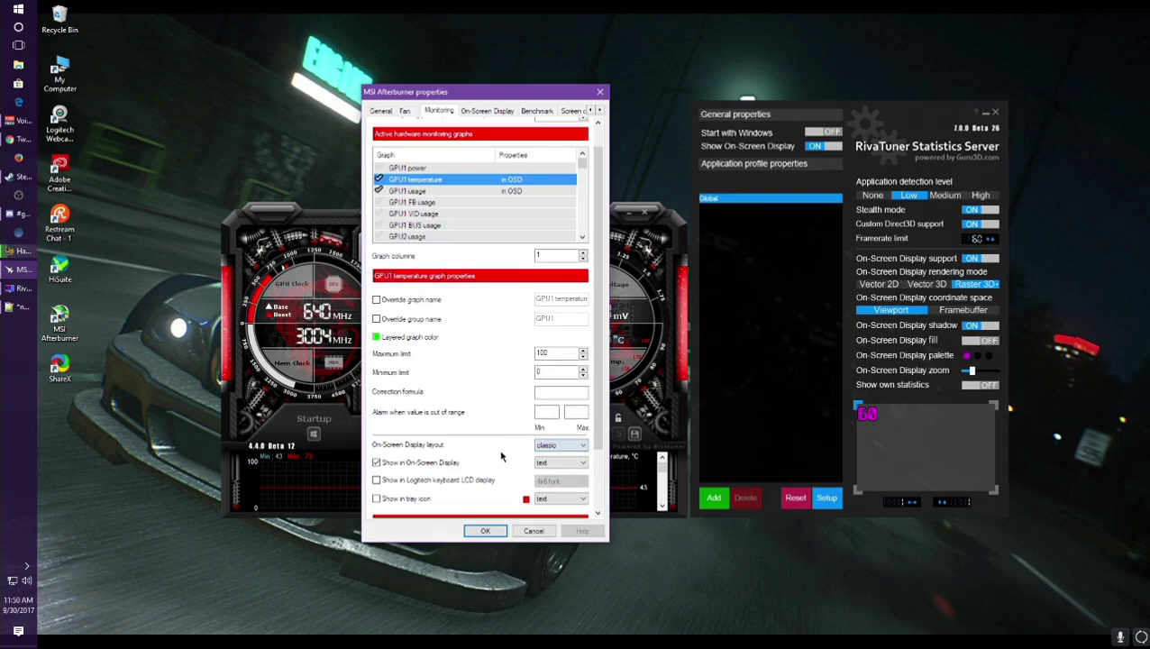
pyautogui.click(571, 445)
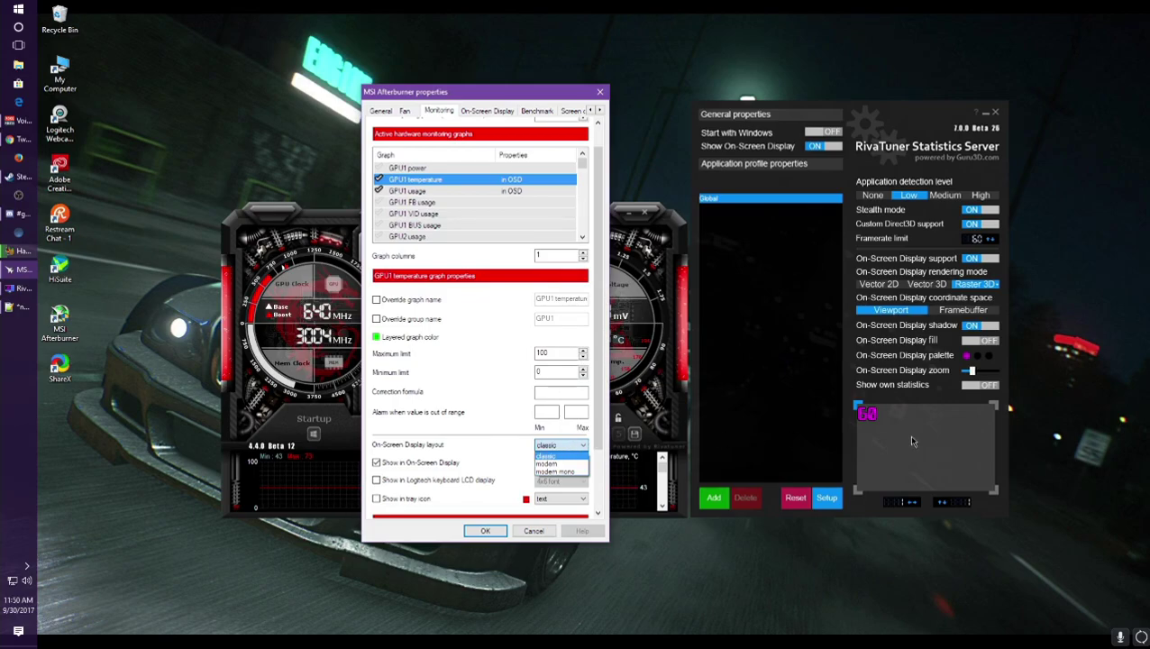
pyautogui.click(573, 473)
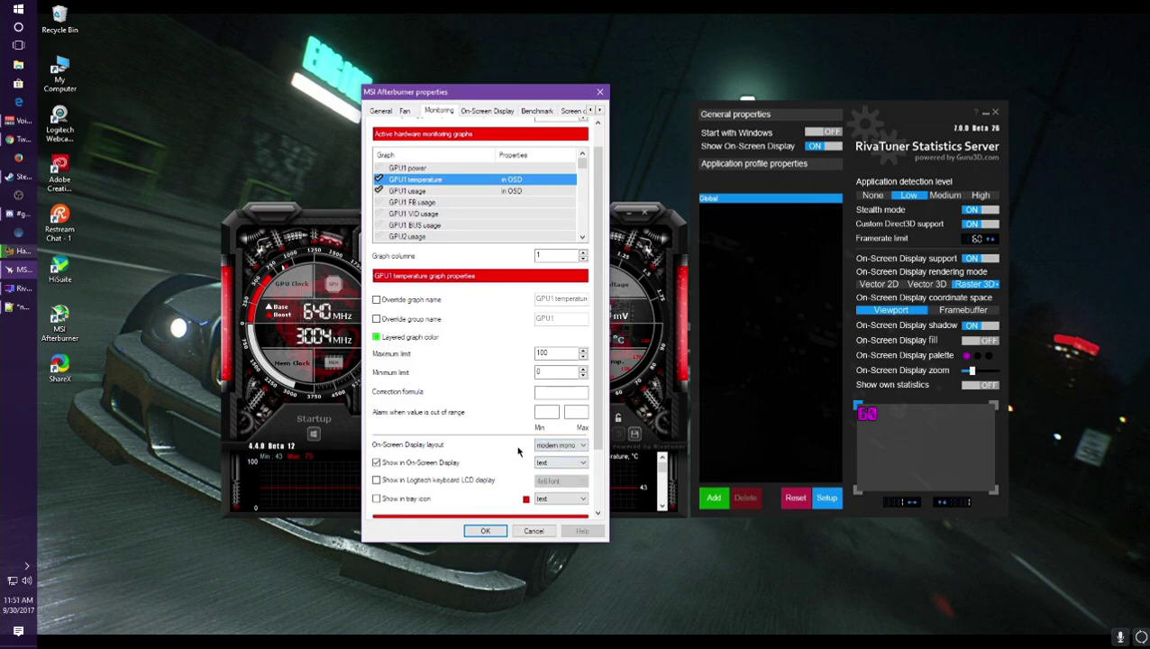
pyautogui.click(555, 463)
pyautogui.click(573, 473)
# Examine the on-screen display properties of the Framerate and Frametime graphs.
pyautogui.click(583, 236)
pyautogui.click(583, 236)
pyautogui.click(583, 236)
pyautogui.click(583, 237)
pyautogui.click(583, 236)
pyautogui.click(583, 236)
pyautogui.click(583, 236)
pyautogui.click(583, 236)
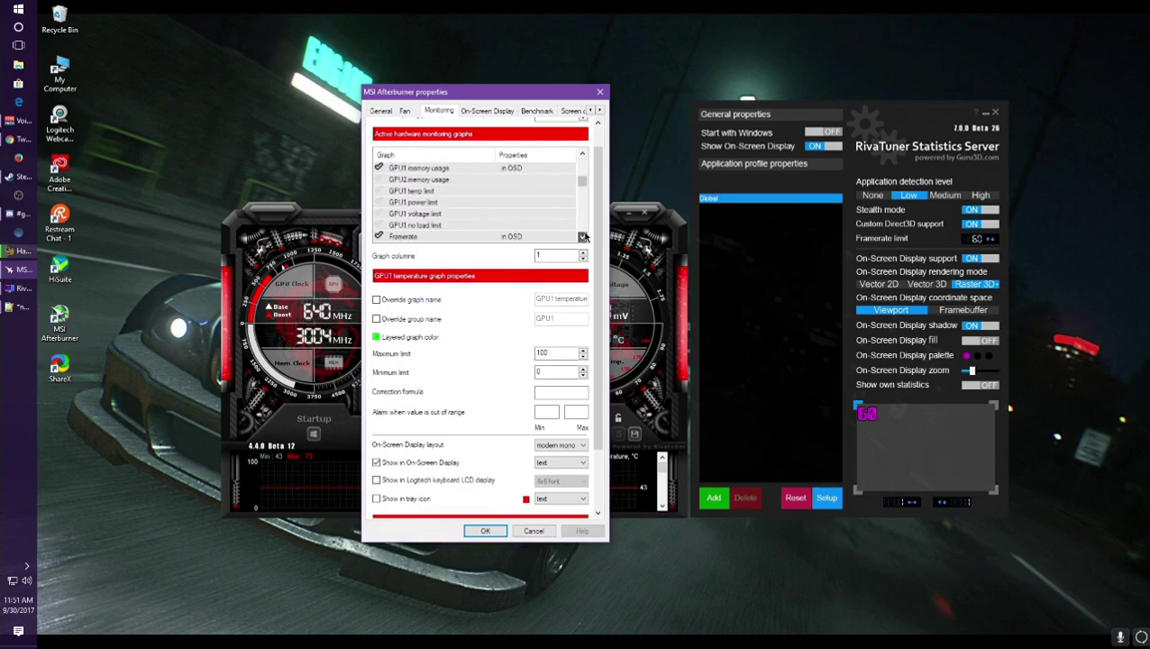
pyautogui.click(584, 236)
pyautogui.click(583, 236)
pyautogui.click(583, 236)
pyautogui.click(417, 204)
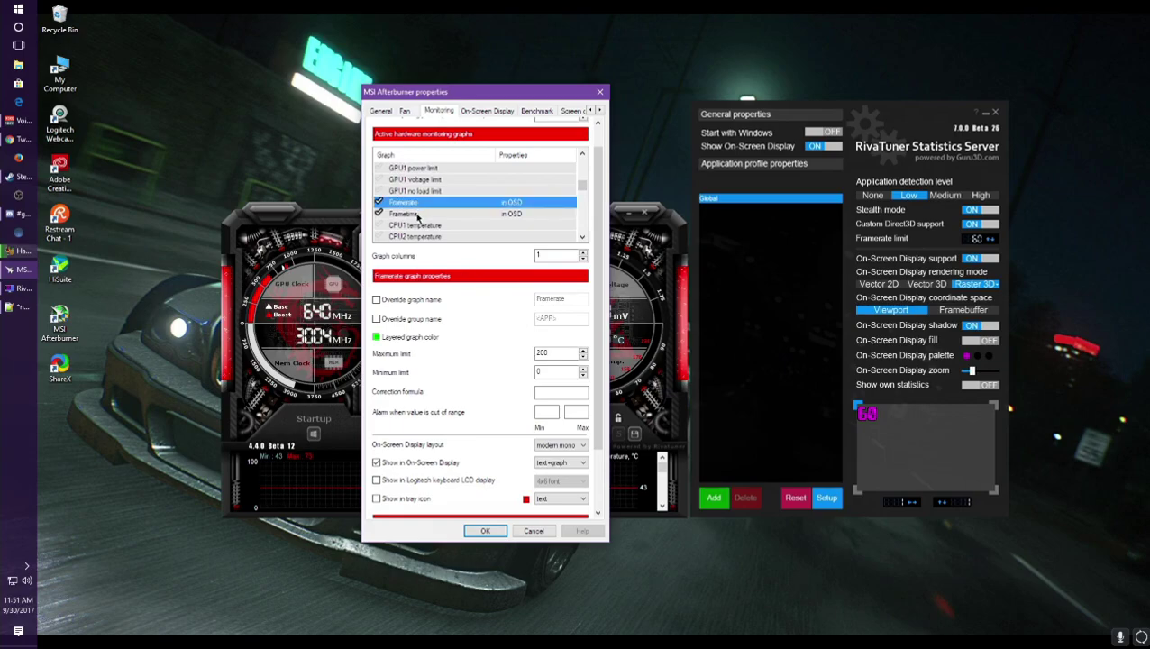
pyautogui.click(418, 214)
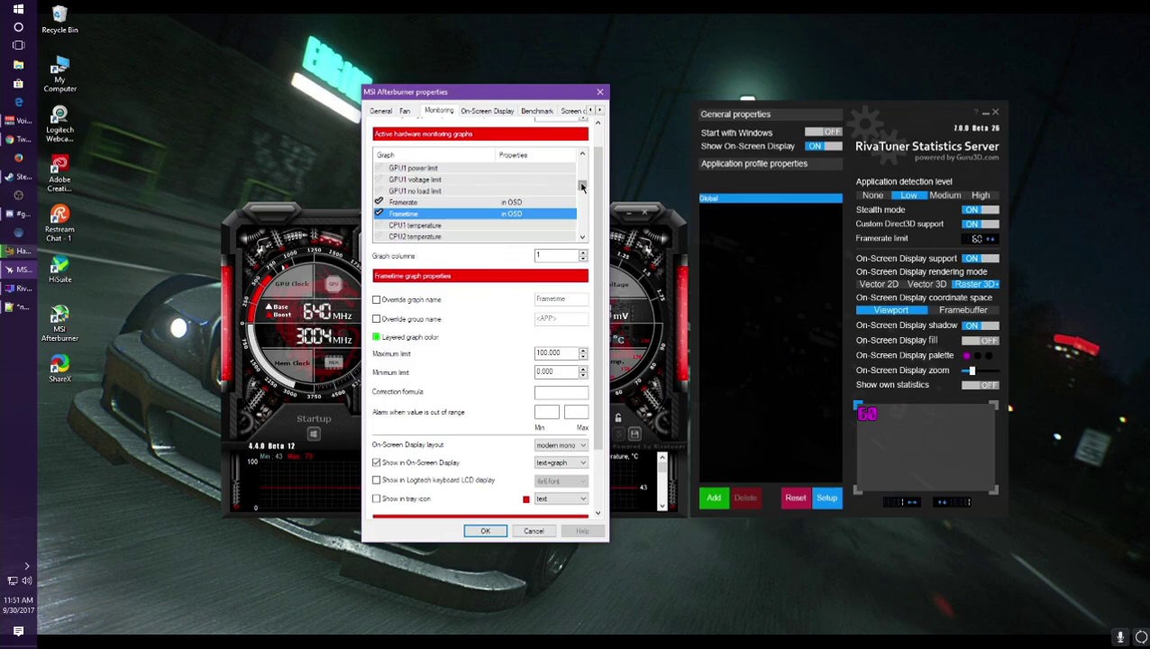
# Return to the start of the graph list and accept the monitoring settings, closing the properties.
pyautogui.moveTo(582, 185); pyautogui.dragTo(591, 160)
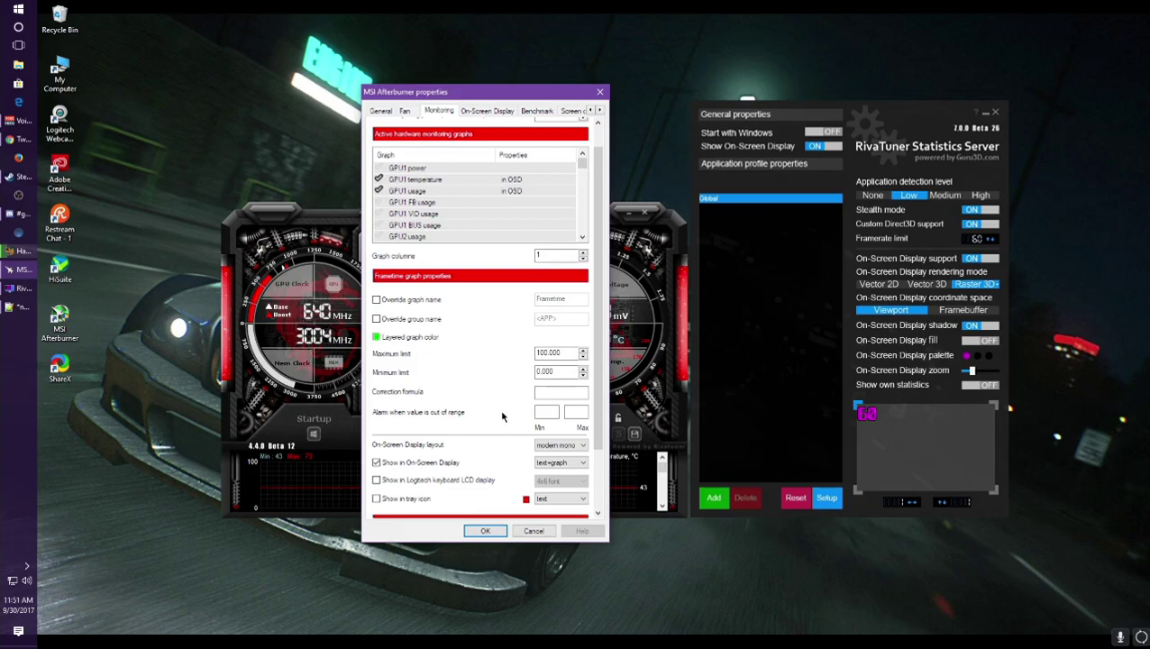
pyautogui.click(498, 531)
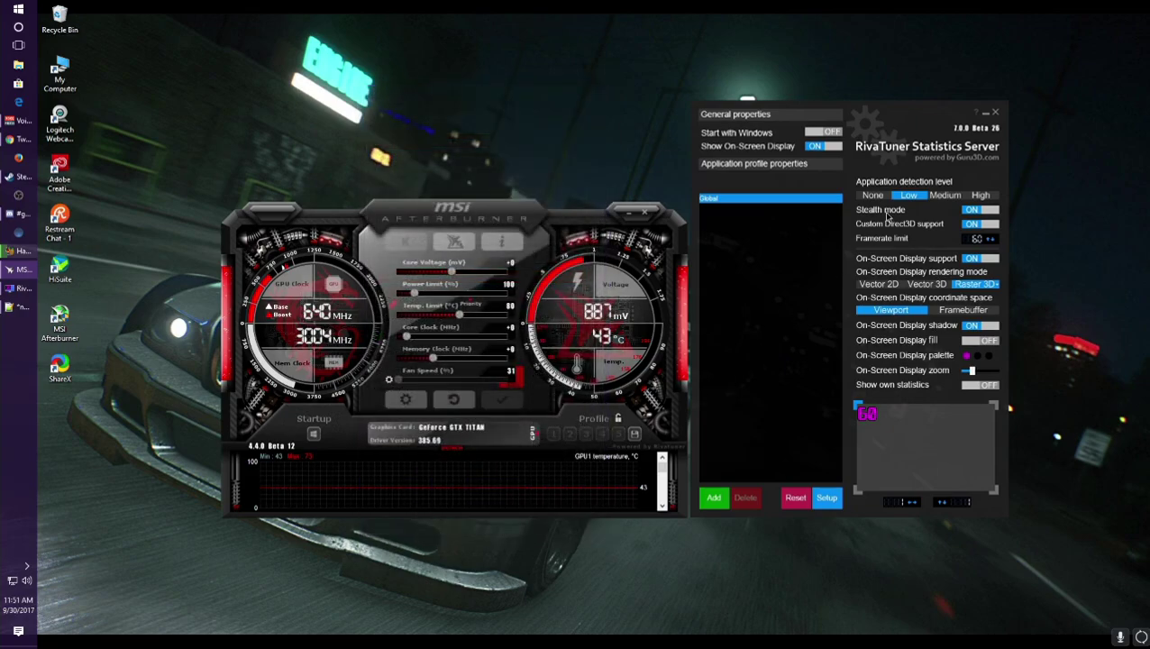
# Search Windows for "riva" and look through the hidden notification area icons for RivaTuner Statistics Server.
pyautogui.moveTo(868, 133); pyautogui.dragTo(862, 134)
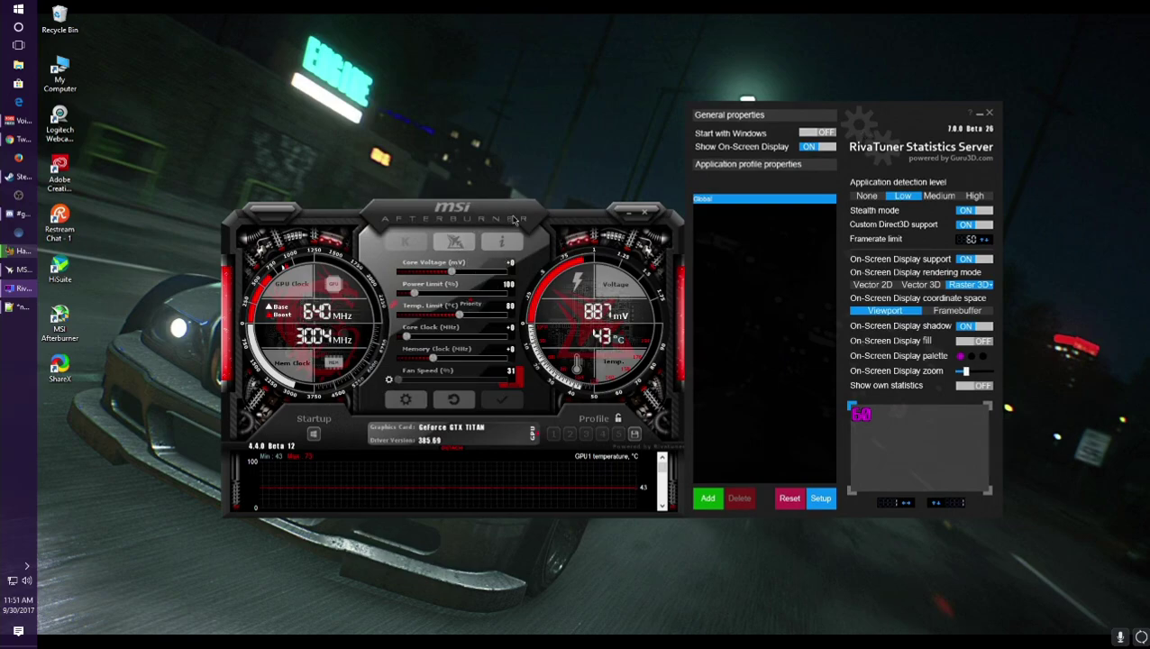
pyautogui.click(25, 8)
pyautogui.write('riva')
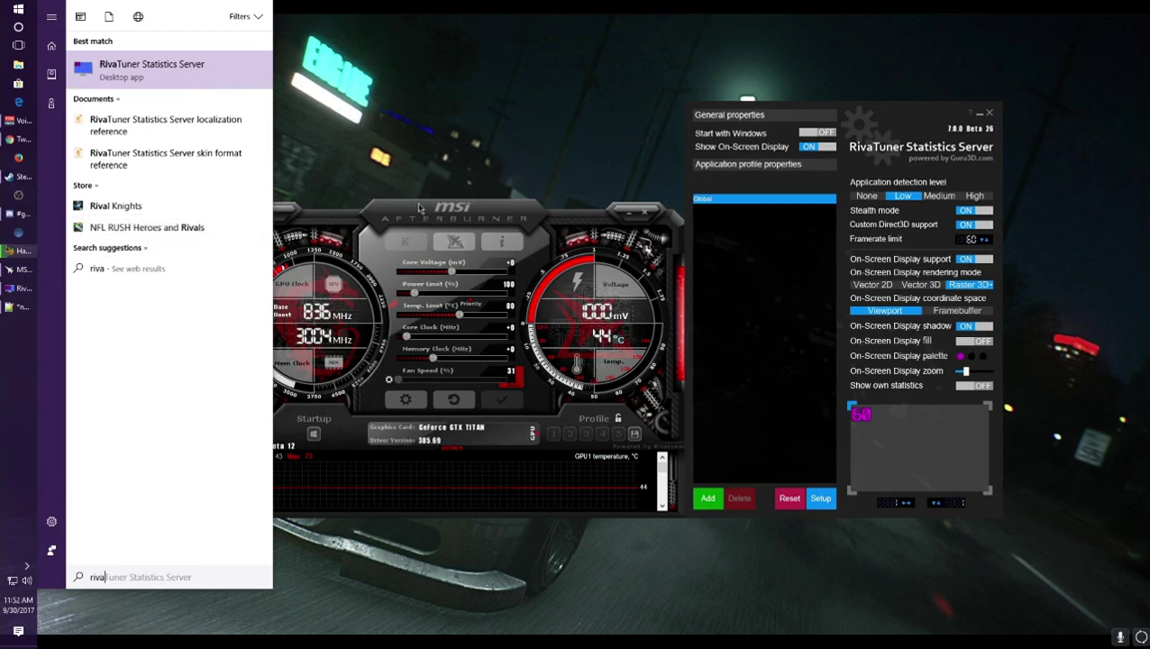
pyautogui.click(27, 566)
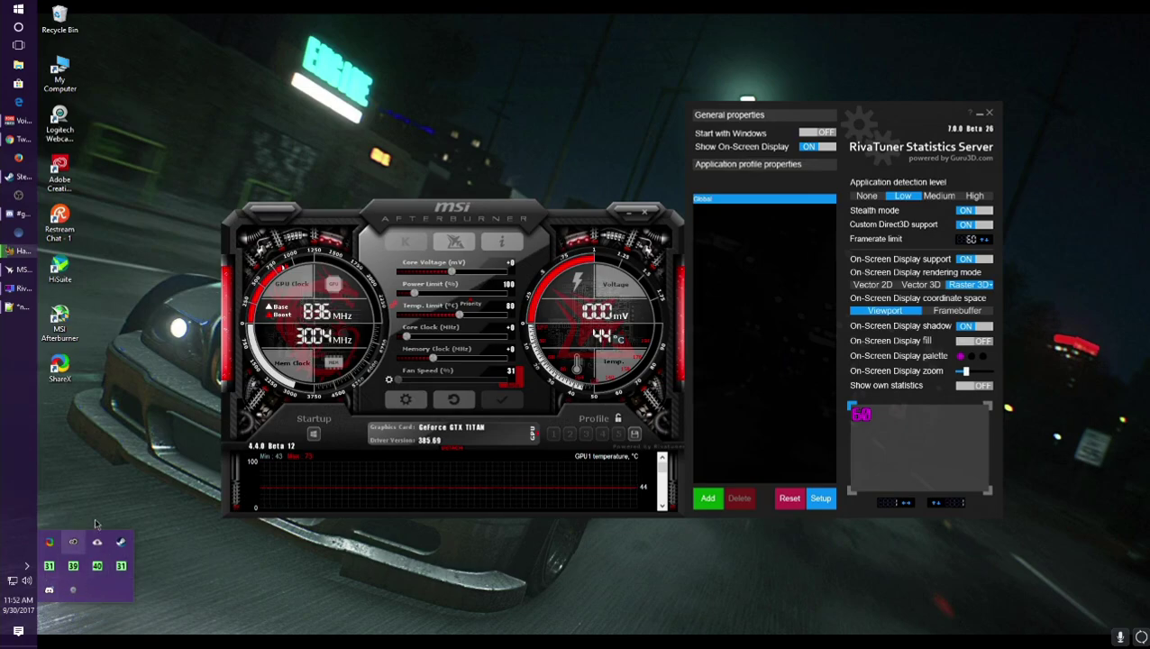
pyautogui.click(163, 390)
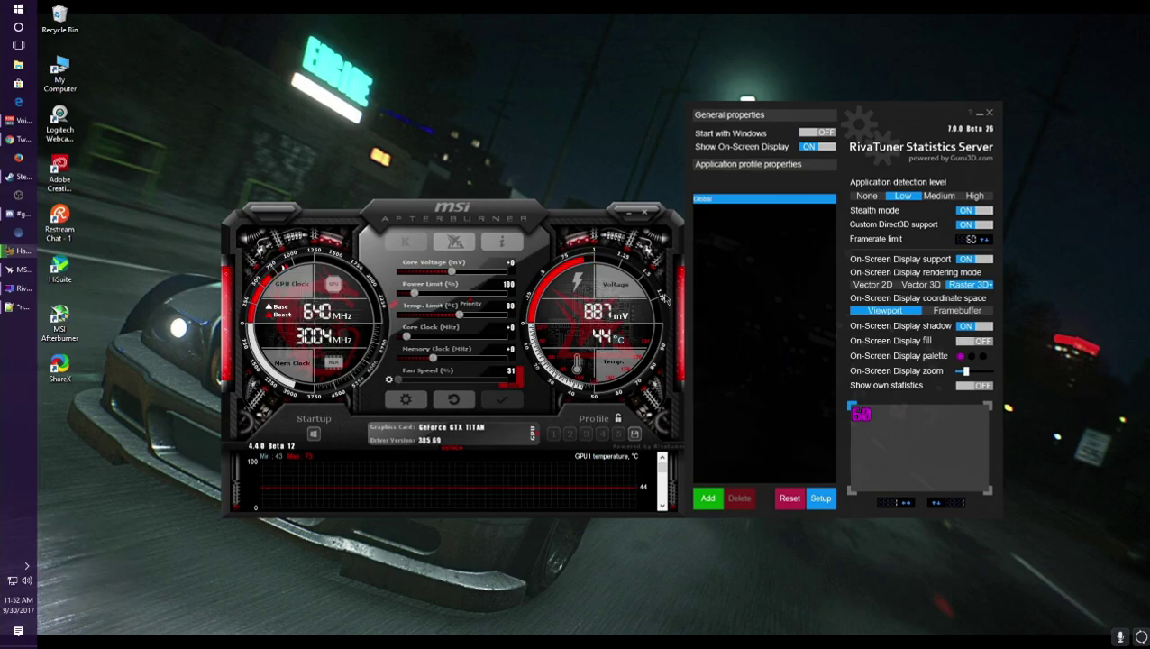
# View the overlay in the Forza Motorsport 7 Demo at full screen, then switch back to RivaTuner Statistics Server.
pyautogui.moveTo(899, 111); pyautogui.dragTo(630, 118)
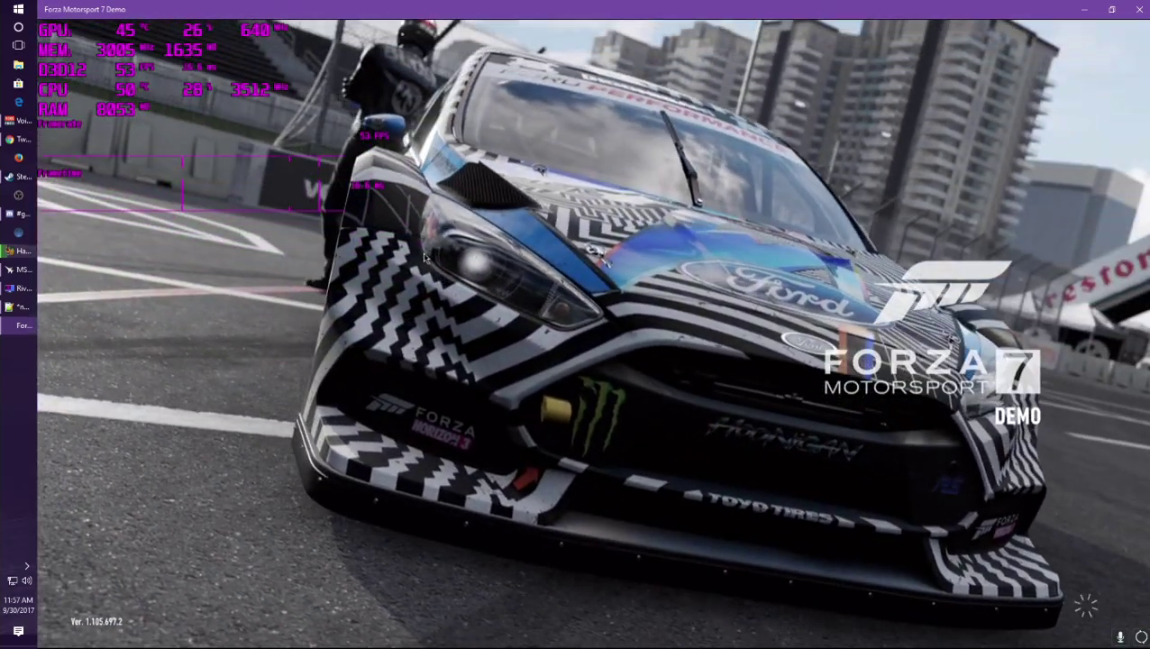
pyautogui.hotkey('alt', 'Return')
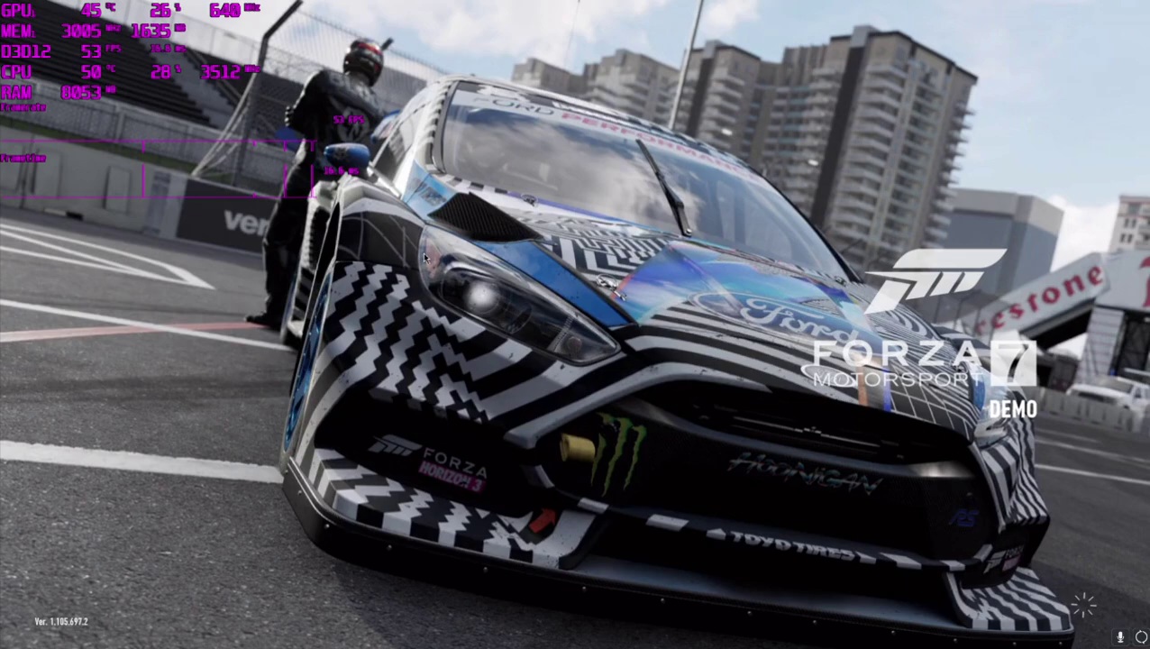
pyautogui.hotkey('alt', 'Tab')
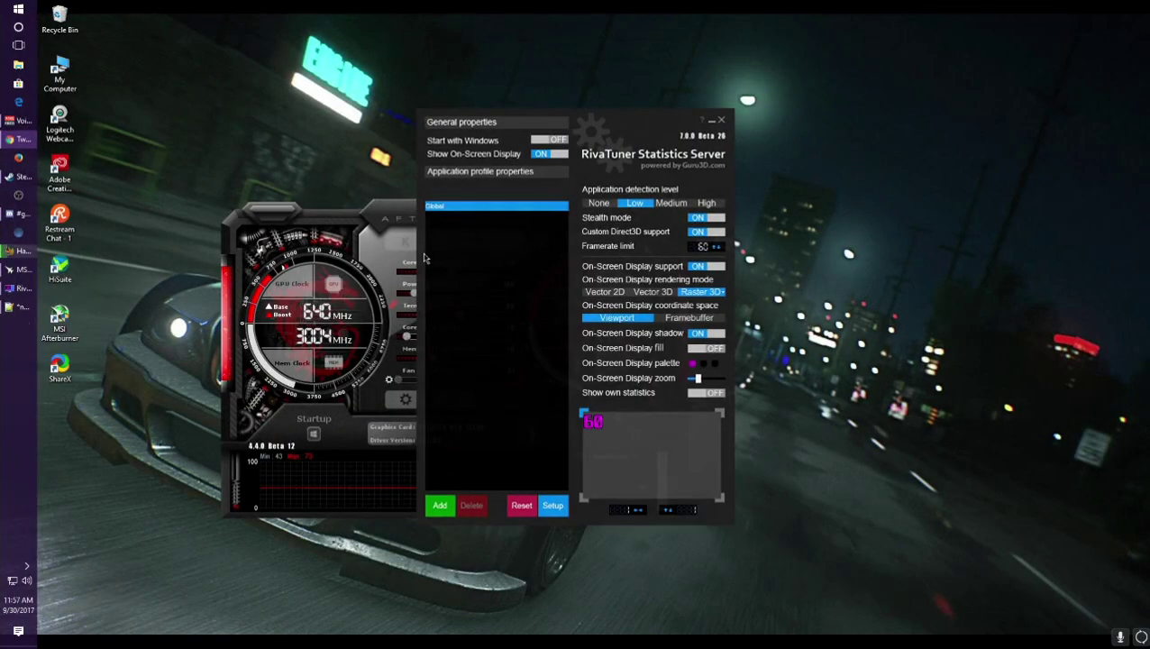